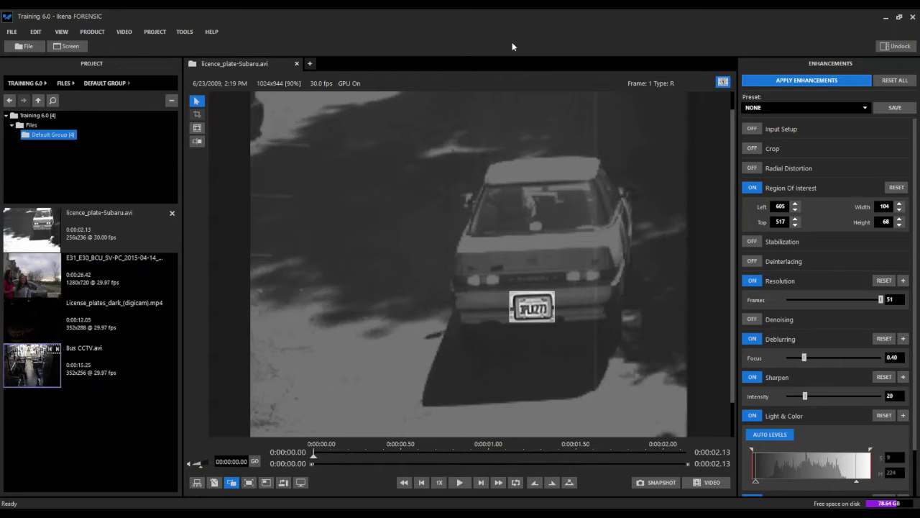
Open the E31_E30_BCU_SV-PC clip, apply its enhancements, and set the Radial Distortion Main value to -38
double_click(133, 266)
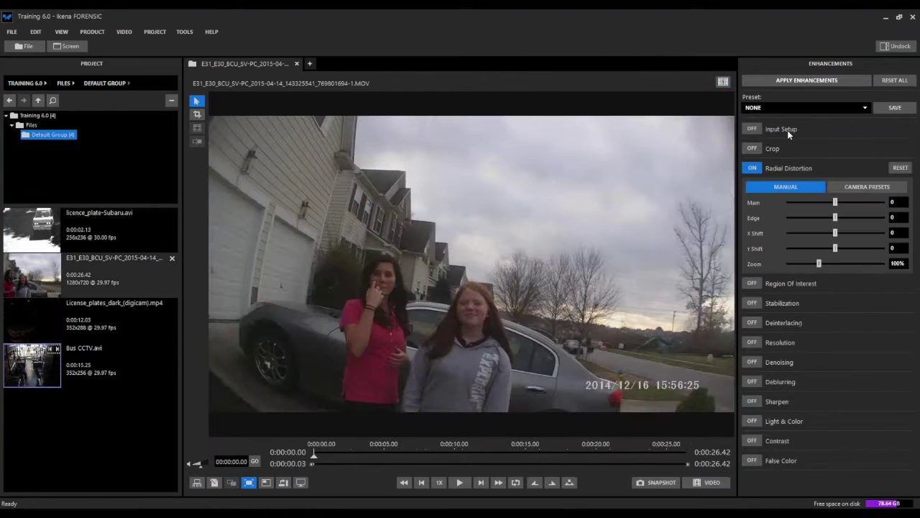
click(799, 82)
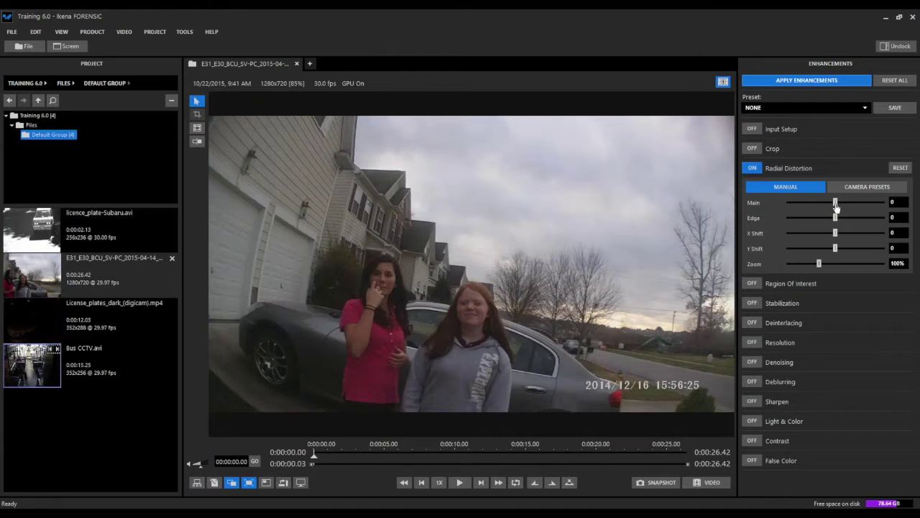
drag(835, 207, 830, 207)
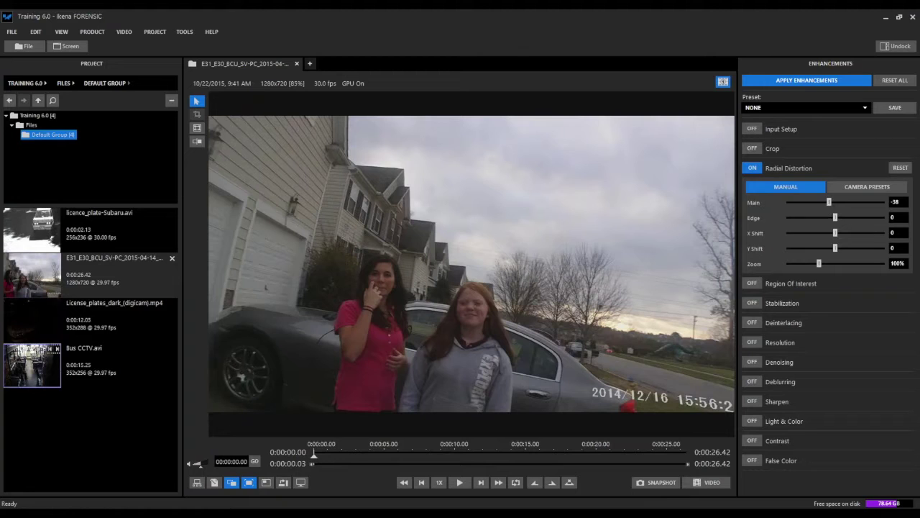
Look through the available camera makes and lens models in the Radial Distortion camera presets without choosing one
click(853, 189)
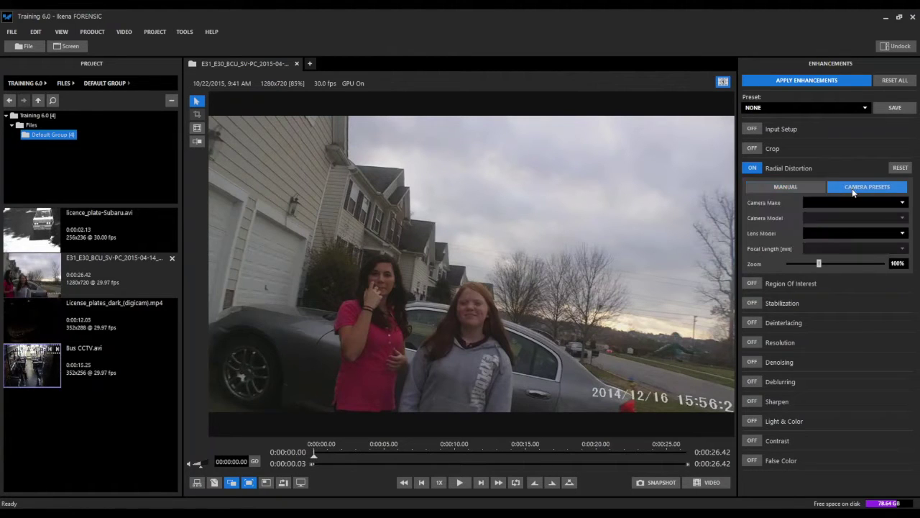
click(903, 203)
mouse_move(906, 224)
mouse_down()
mouse_move(904, 266)
mouse_move(903, 222)
mouse_up()
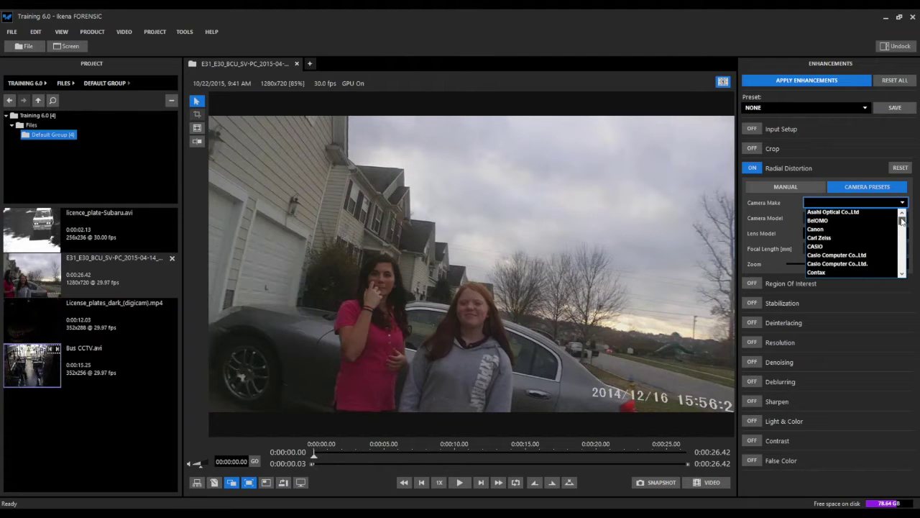
click(793, 210)
click(833, 234)
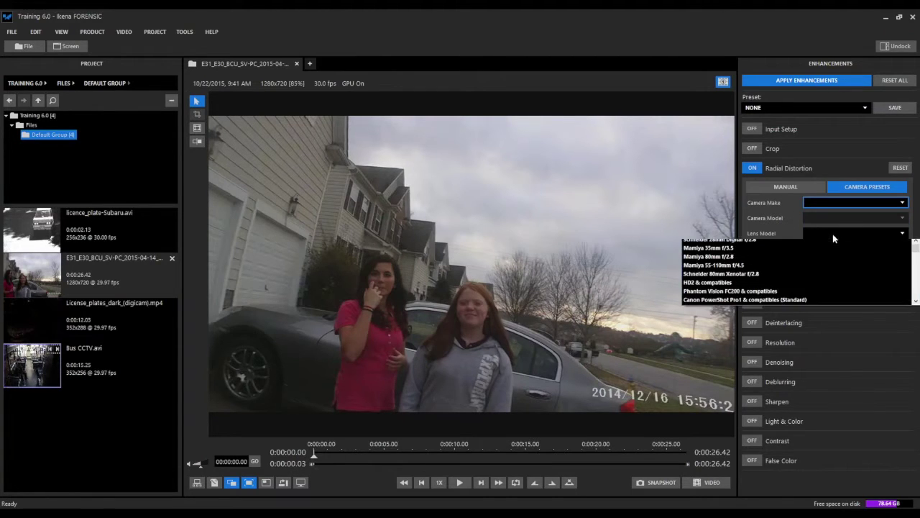
click(833, 234)
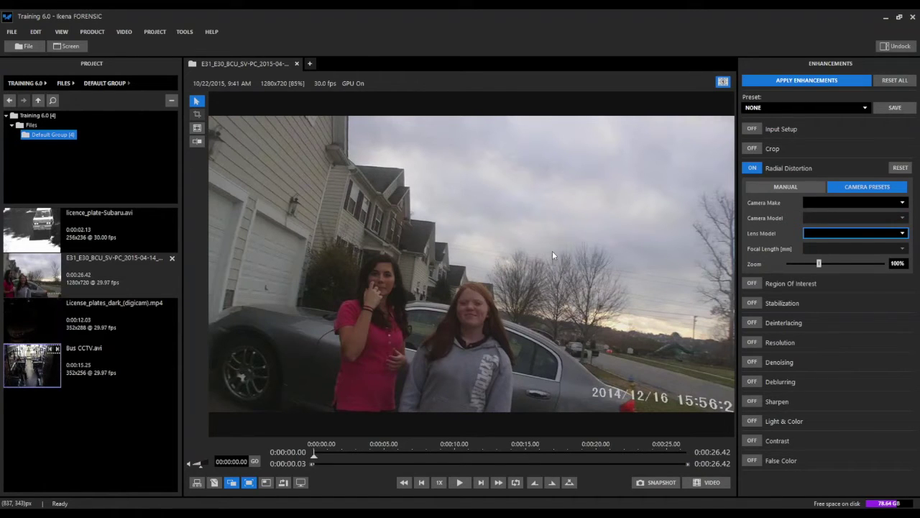
Open License_plates_dark_(digicam).mp4 and apply its enhancements
double_click(149, 323)
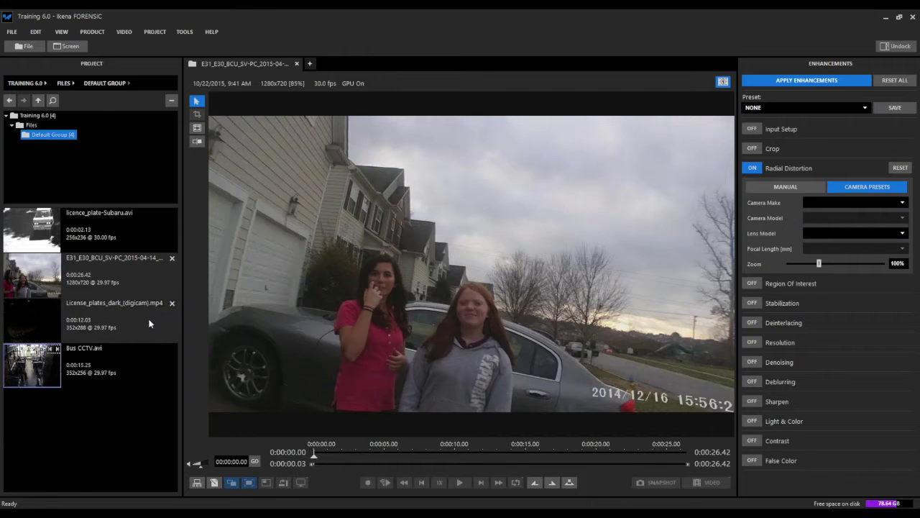
click(793, 82)
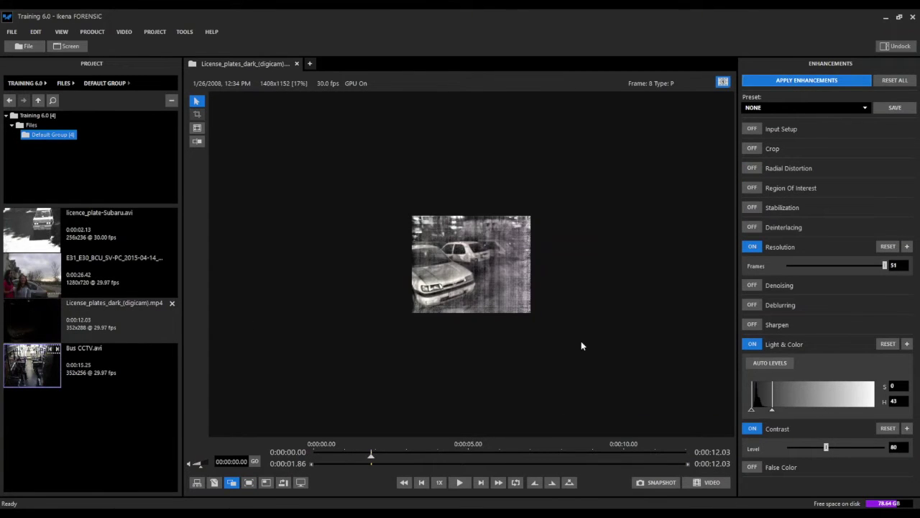
scroll(579, 338, up, 3)
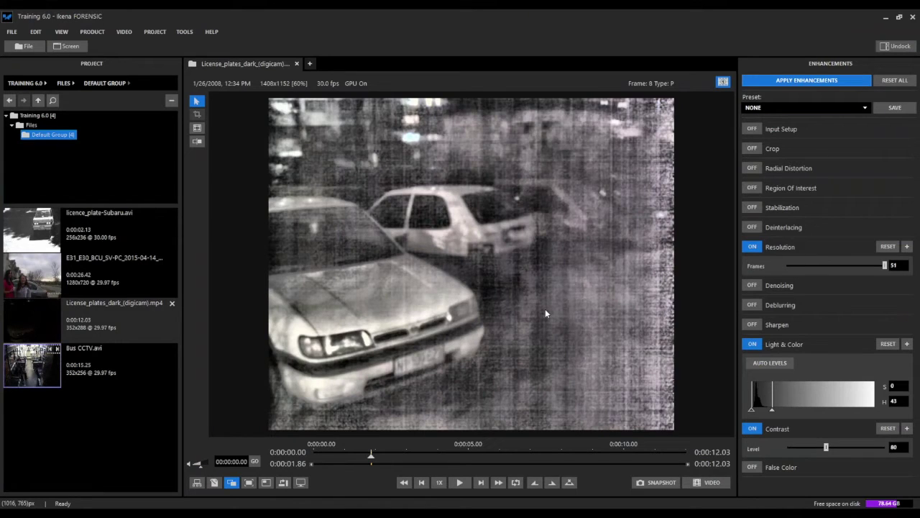
Enable False Color in Invert mode and toggle it off and on to compare the image with and without it
click(752, 468)
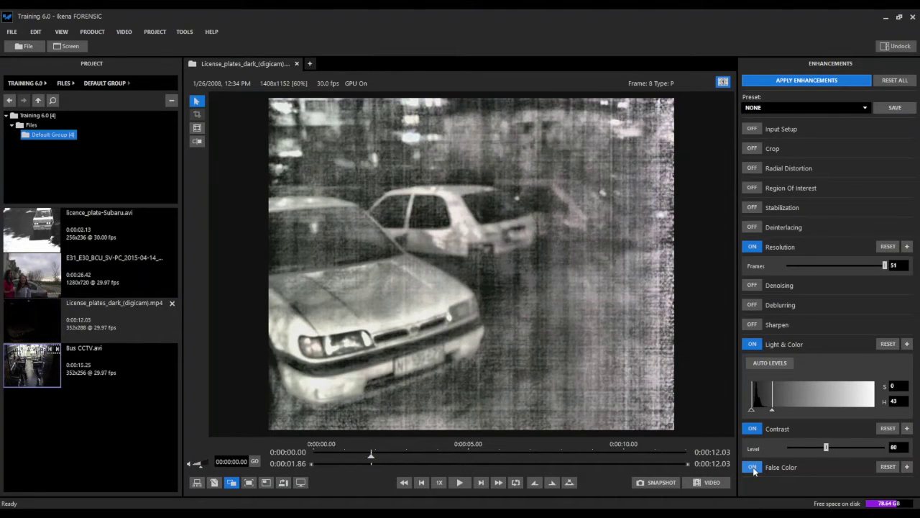
click(906, 466)
click(819, 379)
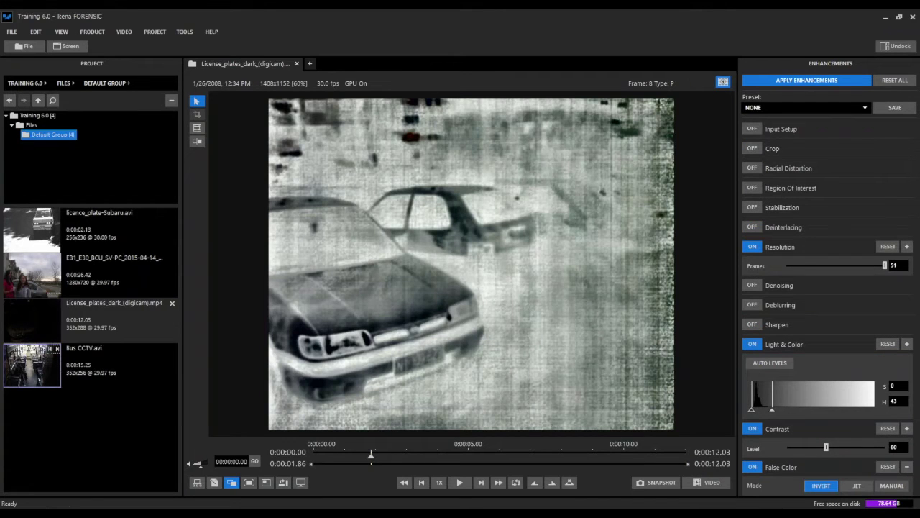
click(751, 467)
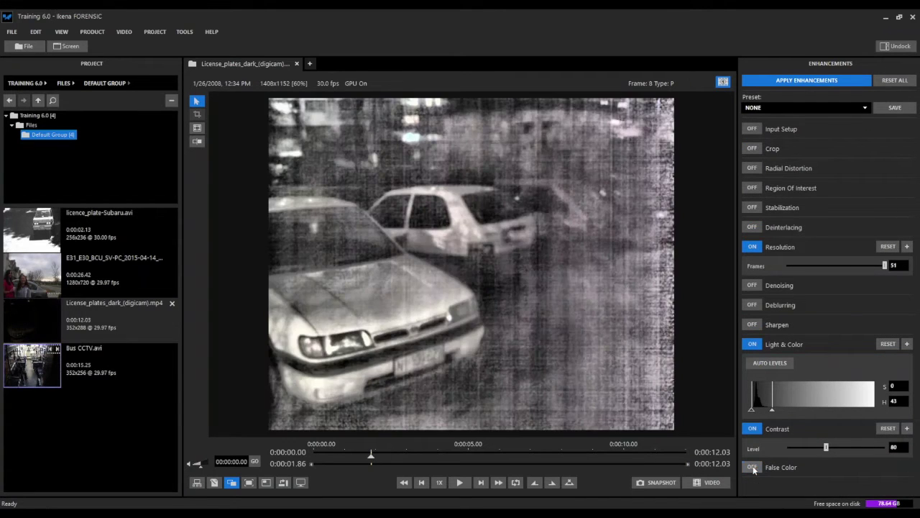
click(751, 467)
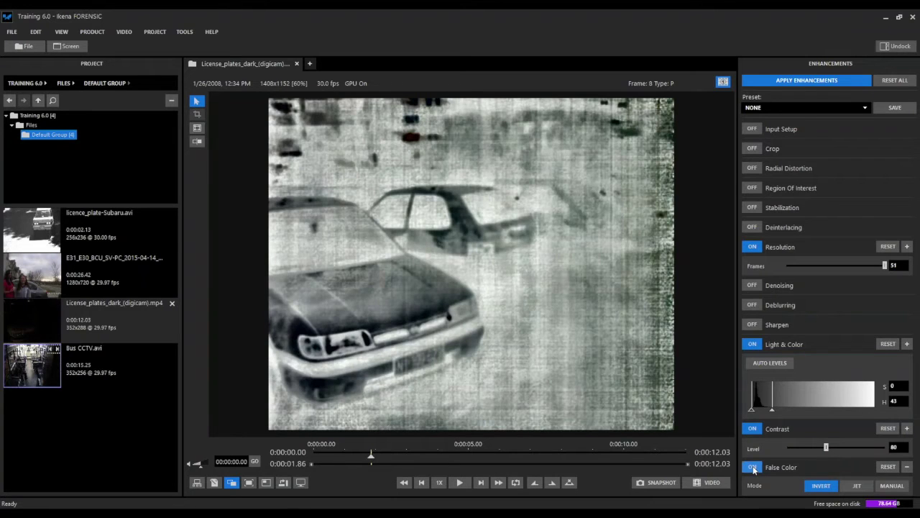
Switch False Color to Jet mode and toggle it off and on to compare the result
click(852, 487)
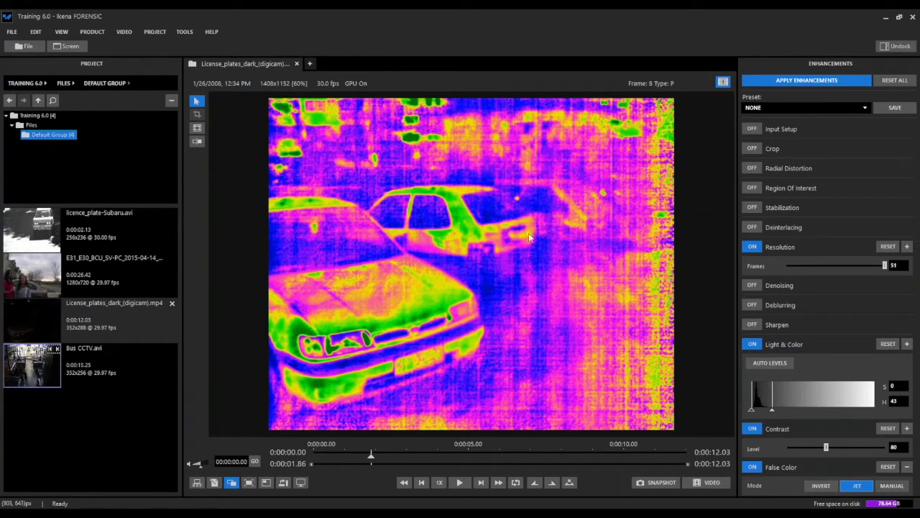
click(755, 466)
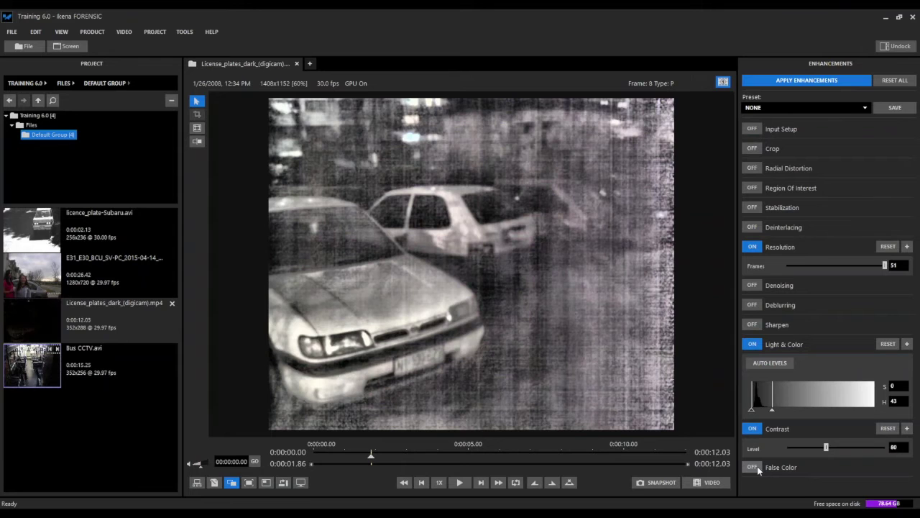
click(755, 466)
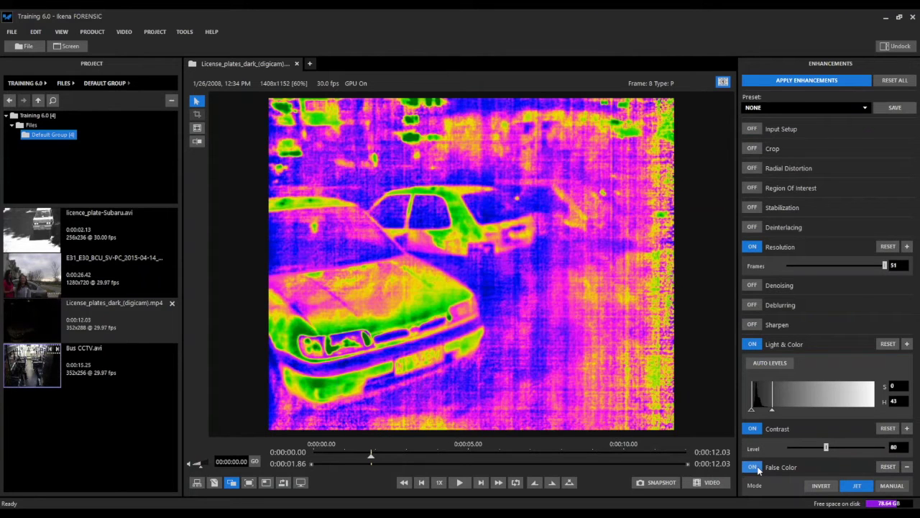
Set the False Color mode to Manual and show its red, green and blue offset settings
click(891, 485)
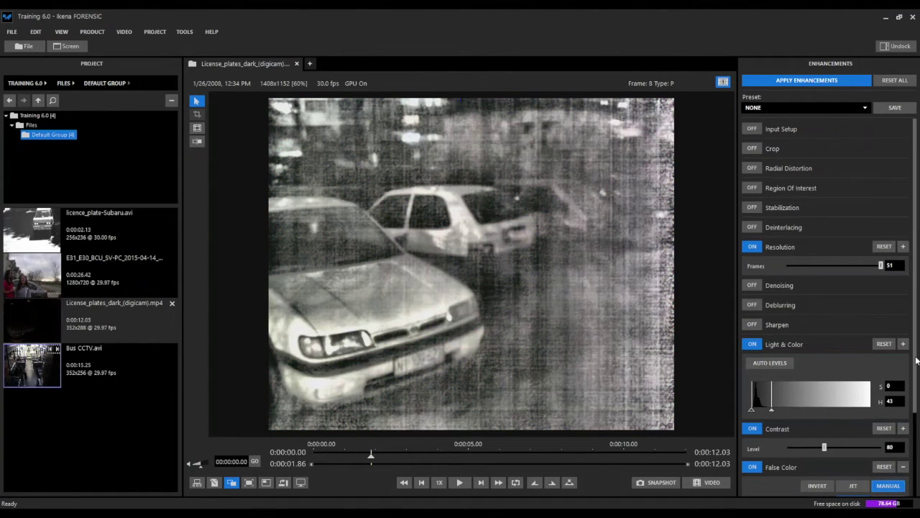
scroll(892, 446, down, 5)
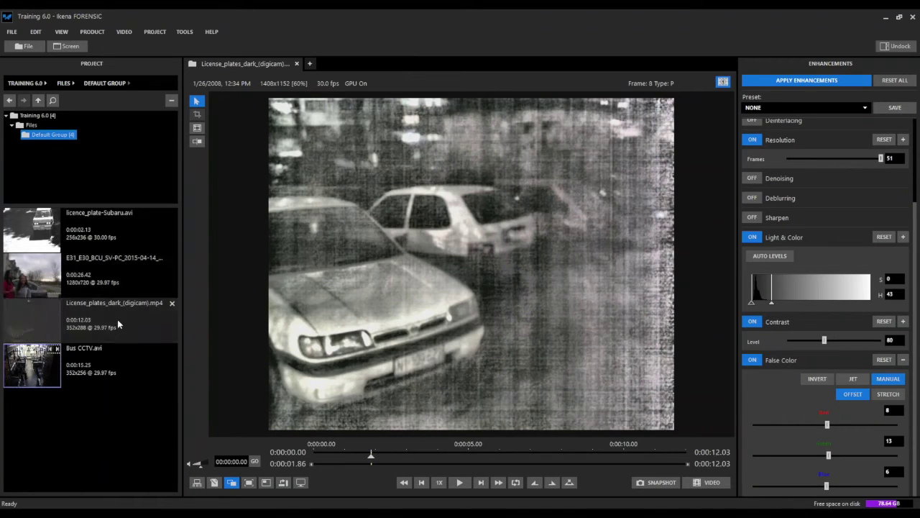
Open Bus CCTV.avi and inspect the seated passengers in the footage up close
double_click(141, 365)
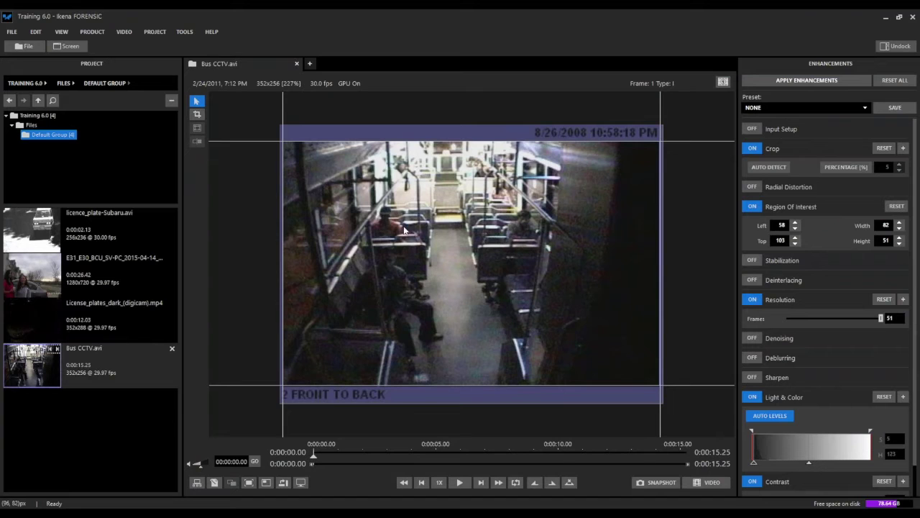
scroll(411, 232, up, 1)
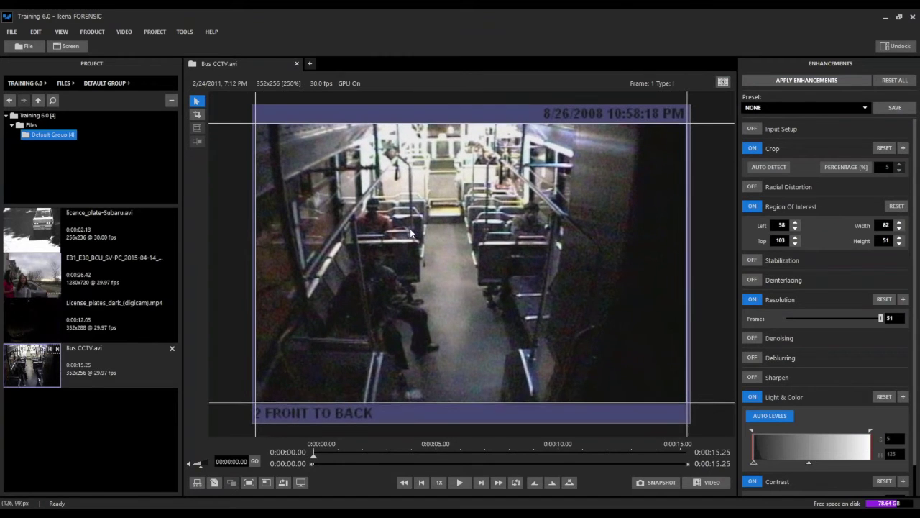
scroll(411, 232, up, 4)
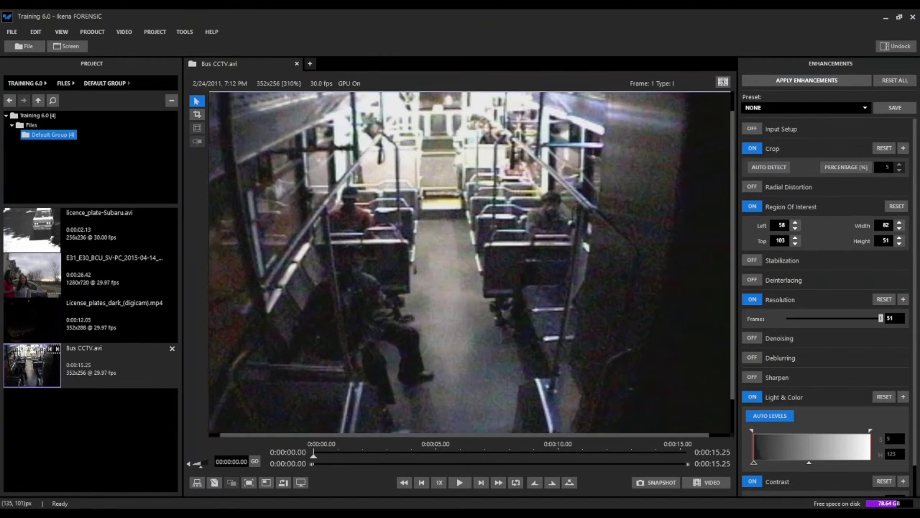
scroll(535, 268, up, 4)
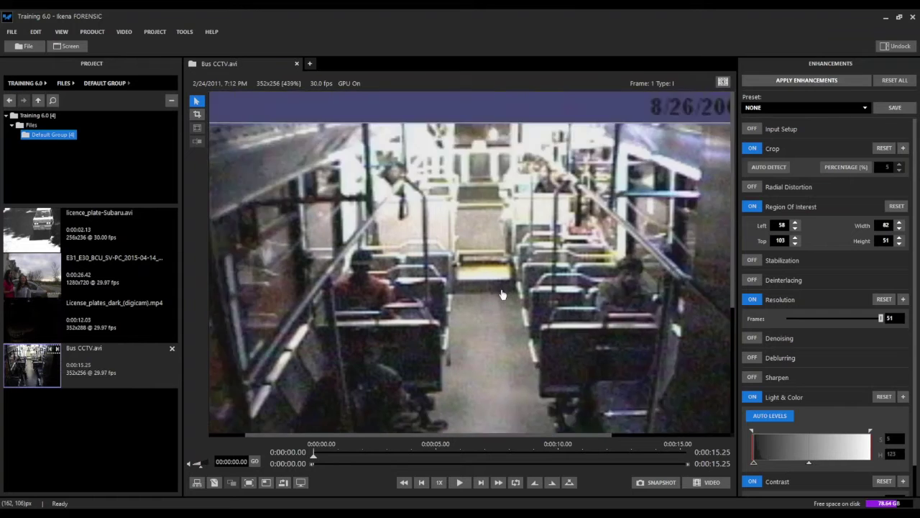
scroll(501, 294, down, 4)
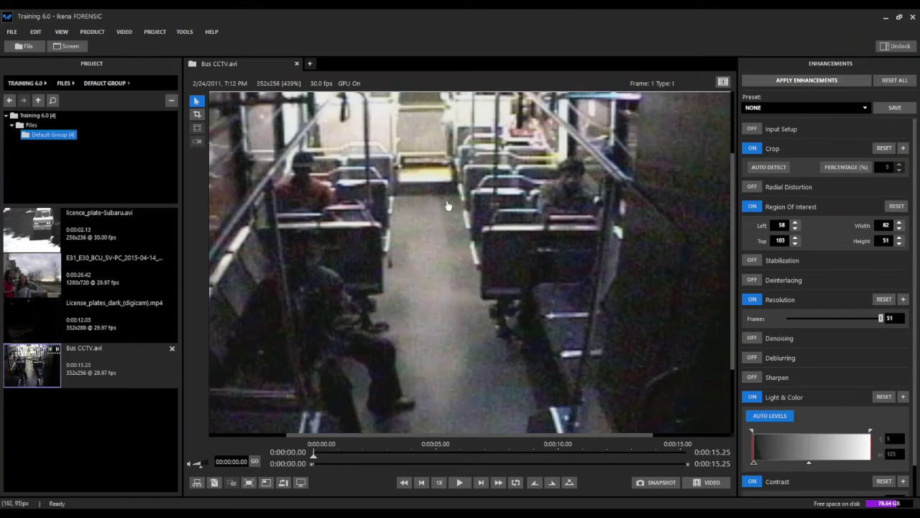
scroll(450, 201, down, 3)
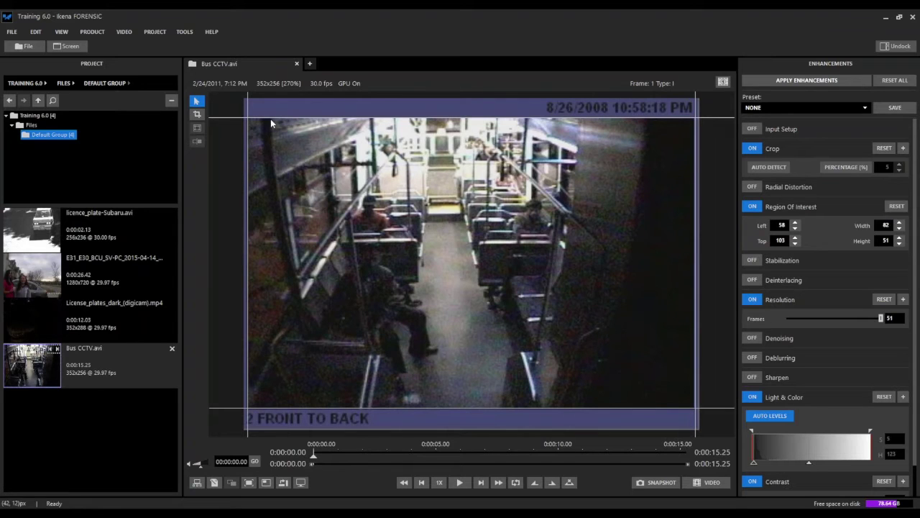
Tighten the crop at the frame's upper, right and lower edges to 344x222, excluding the caption bars, and apply the enhancements
click(199, 117)
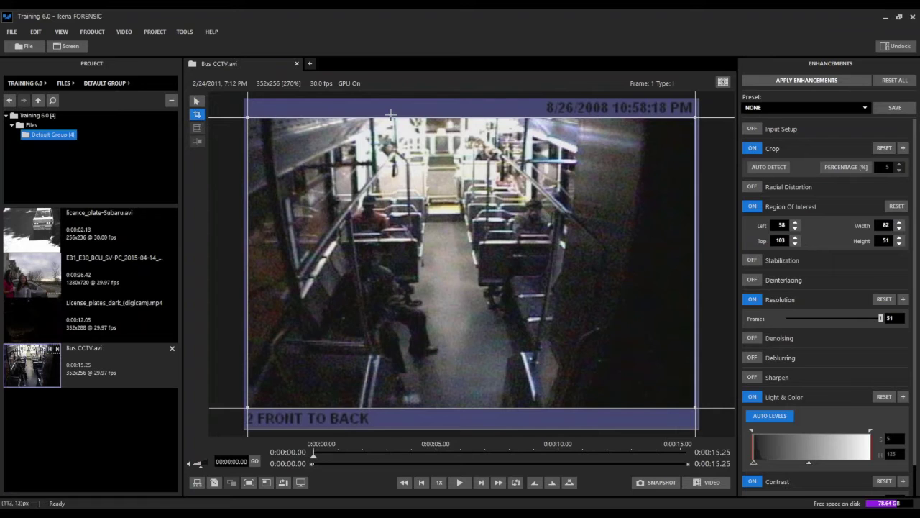
mouse_move(390, 117)
mouse_down()
mouse_move(386, 181)
mouse_move(391, 119)
mouse_up()
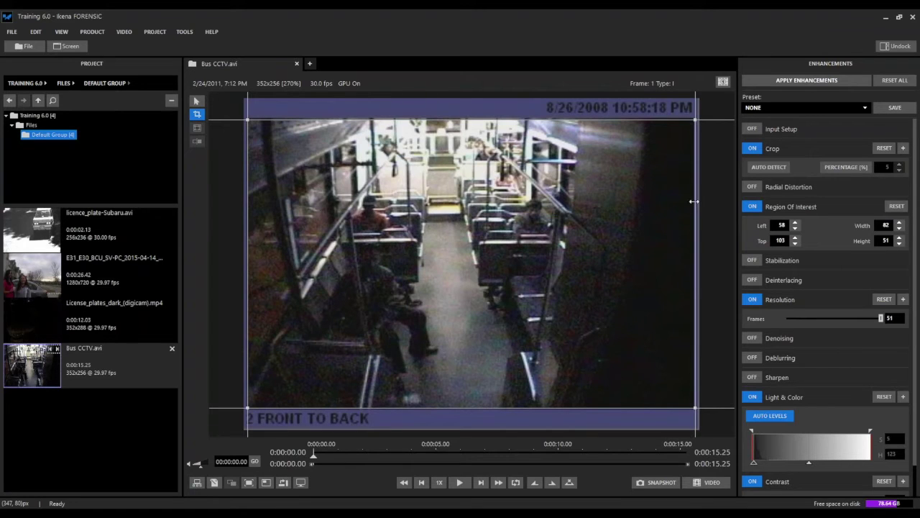
mouse_move(691, 200)
mouse_down()
mouse_move(680, 199)
mouse_move(690, 197)
mouse_up()
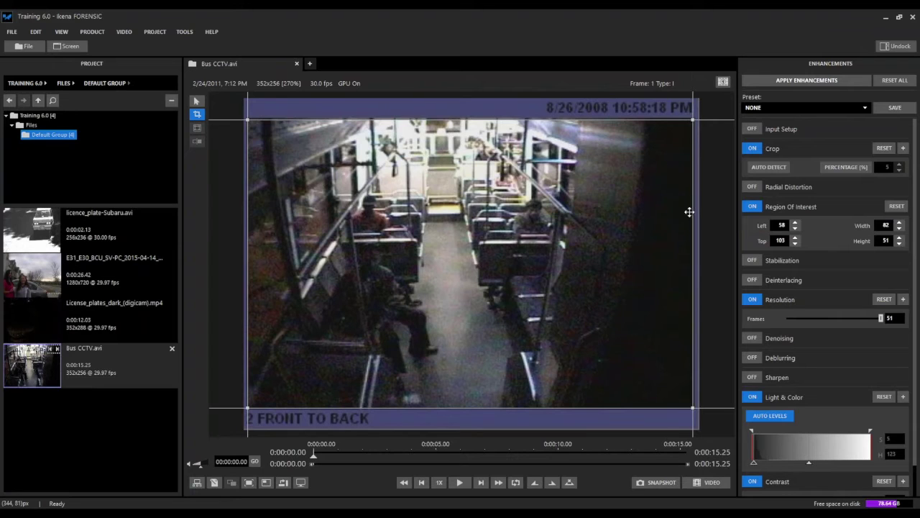
mouse_move(608, 408)
mouse_down()
mouse_move(608, 373)
mouse_move(613, 404)
mouse_up()
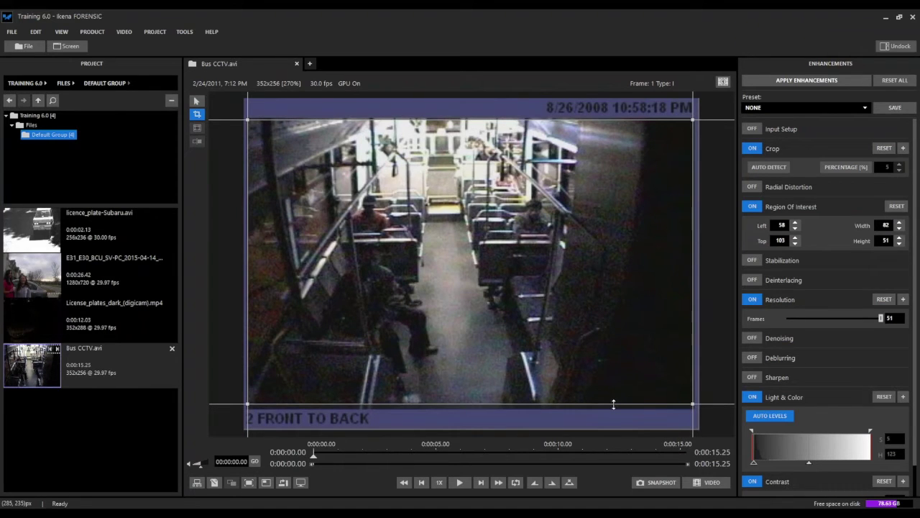
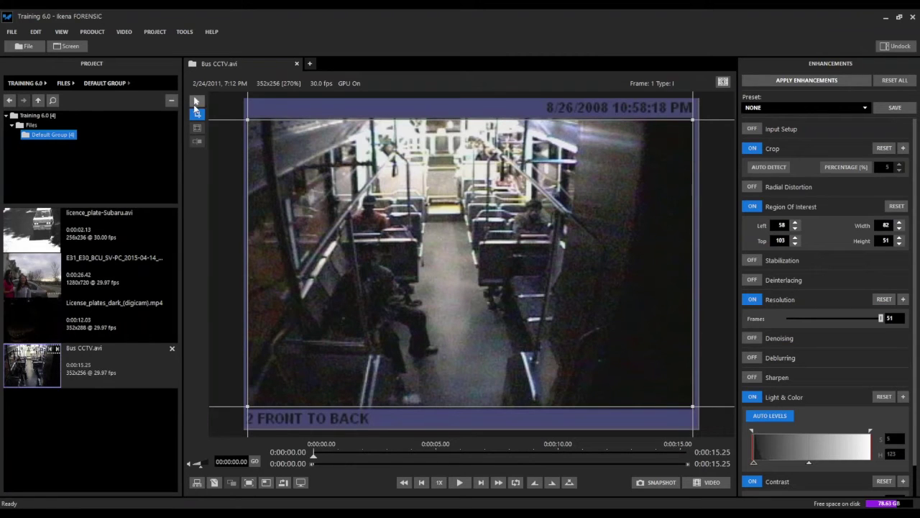
click(195, 103)
click(804, 81)
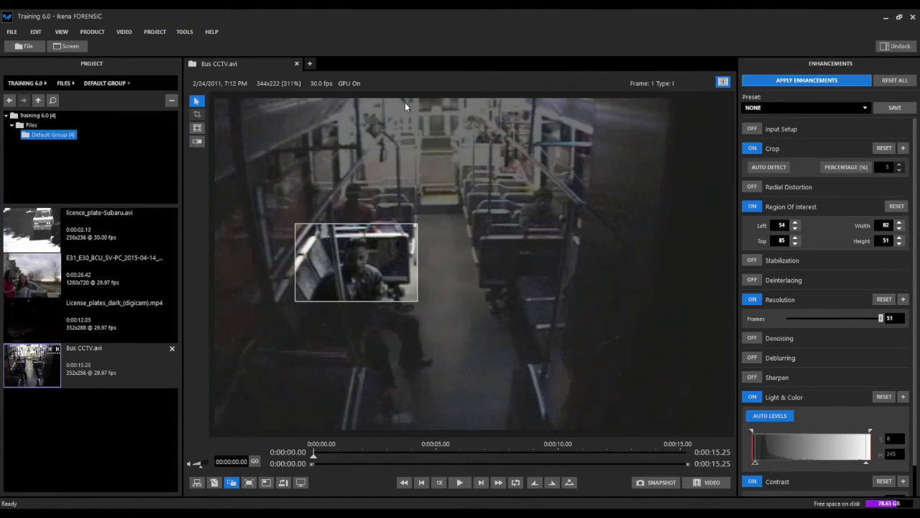
Draw a region of interest about 60 wide and 29 high around the passenger in red, at left 59, top 48
click(199, 131)
mouse_move(338, 265)
mouse_down()
mouse_move(359, 279)
mouse_move(529, 208)
mouse_move(470, 181)
mouse_move(334, 232)
mouse_move(335, 267)
mouse_up()
drag(302, 169, 393, 213)
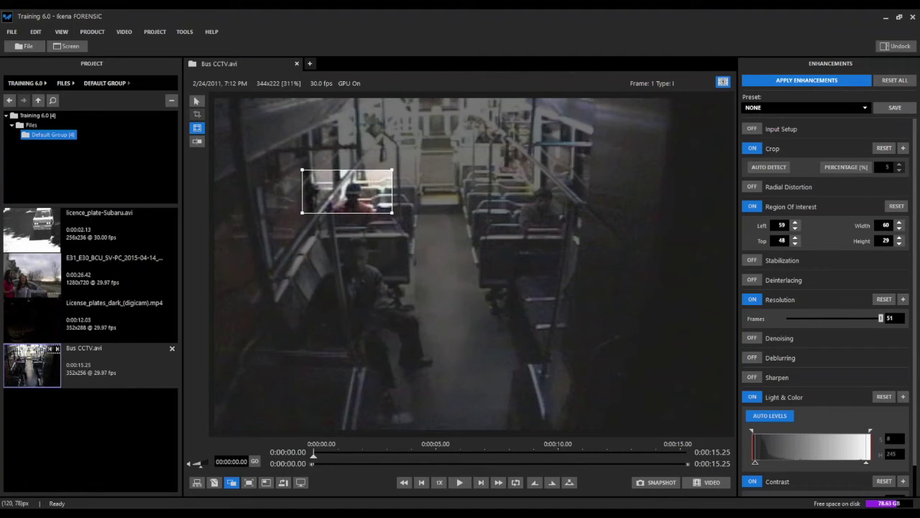
Try a larger region of interest, about 138 wide and 95 high, covering the foreground seated passenger and the aisle
mouse_move(501, 179)
mouse_down()
mouse_move(527, 205)
mouse_move(597, 222)
mouse_move(374, 267)
mouse_move(378, 221)
mouse_move(458, 145)
mouse_move(474, 145)
mouse_up()
drag(401, 241, 401, 286)
mouse_move(308, 229)
mouse_down()
mouse_move(269, 229)
mouse_move(517, 357)
mouse_up()
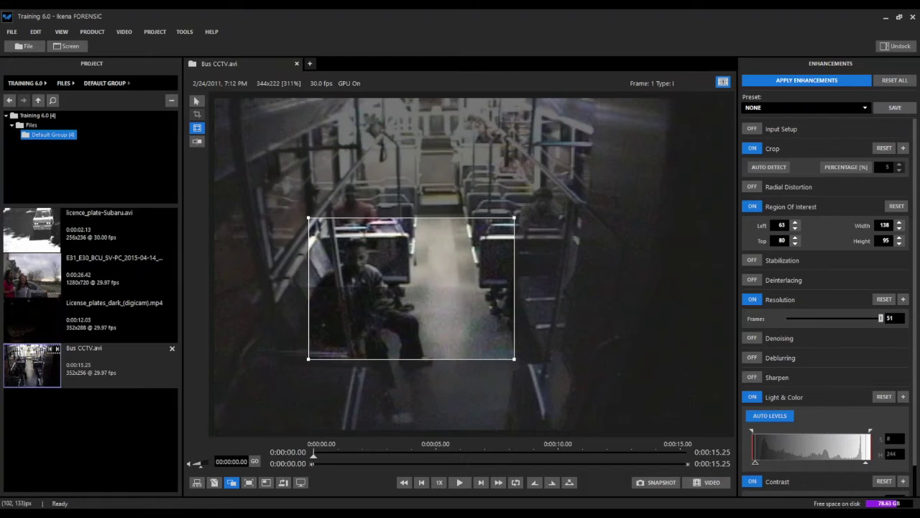
Redraw the region of interest around the foreground passenger's head, about 50 wide and 34 high at left 71, top 88
mouse_move(318, 152)
mouse_down()
mouse_move(395, 205)
mouse_move(367, 249)
mouse_move(372, 258)
mouse_up()
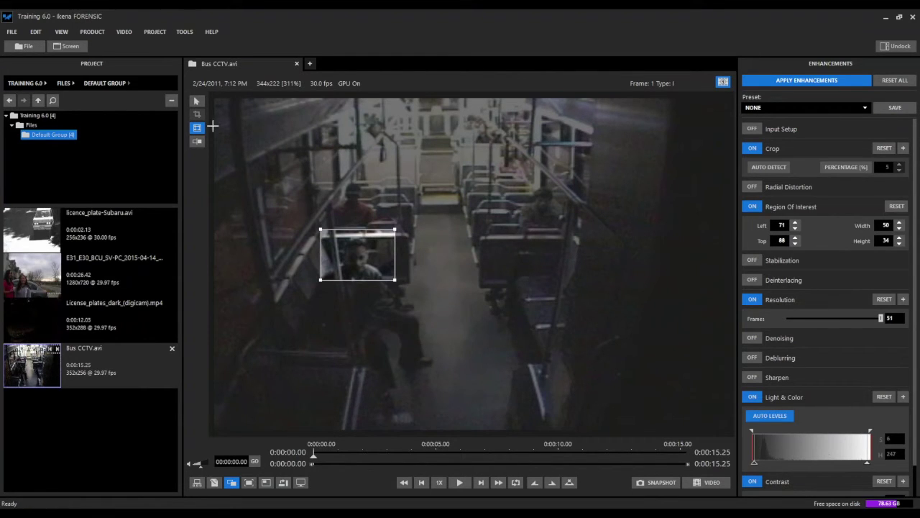
click(198, 102)
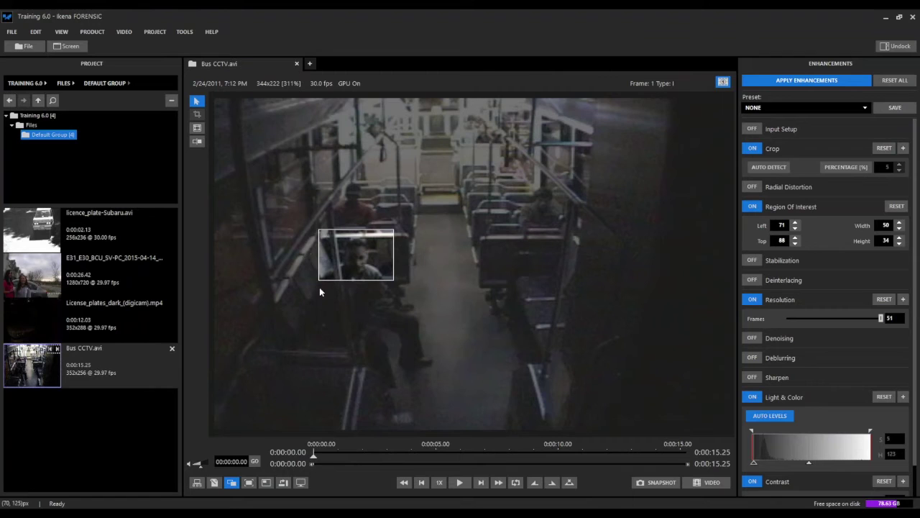
Compare the original and enhanced image inside the region of interest by sweeping the split-view divider across the foreground passenger
click(198, 142)
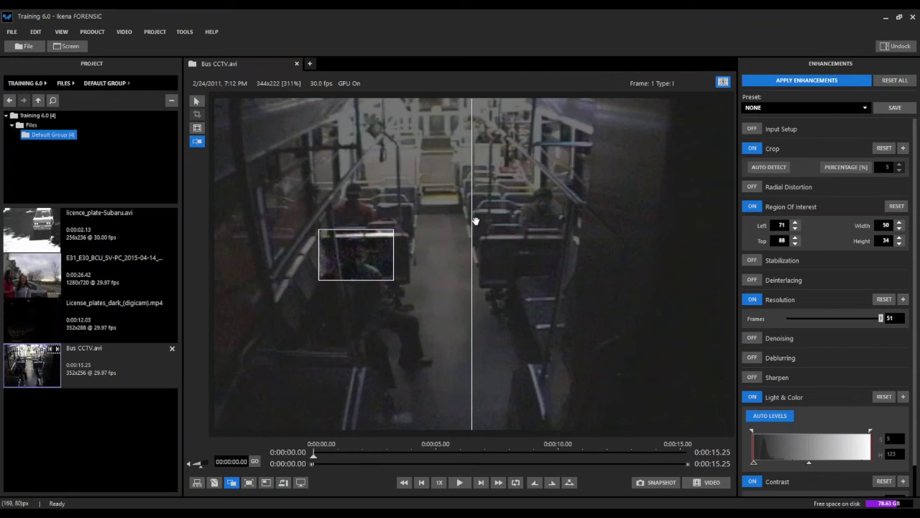
drag(472, 222, 339, 231)
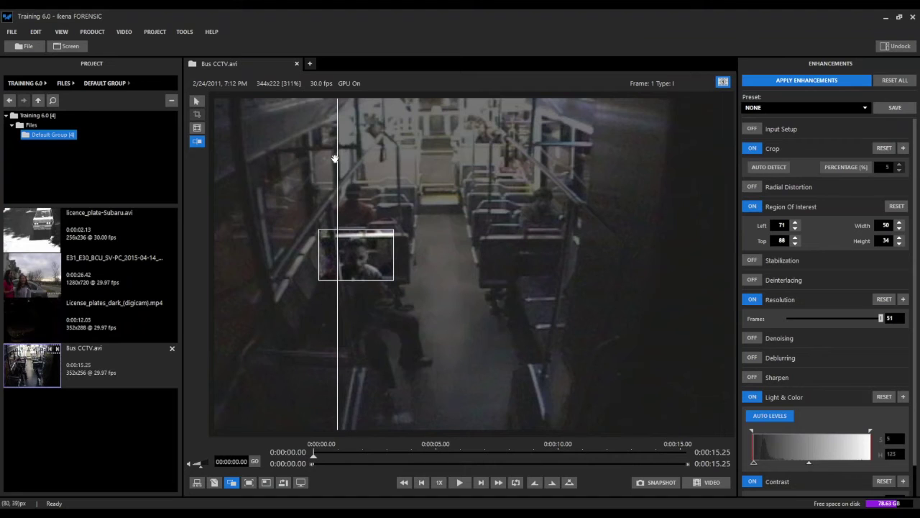
drag(337, 157, 307, 182)
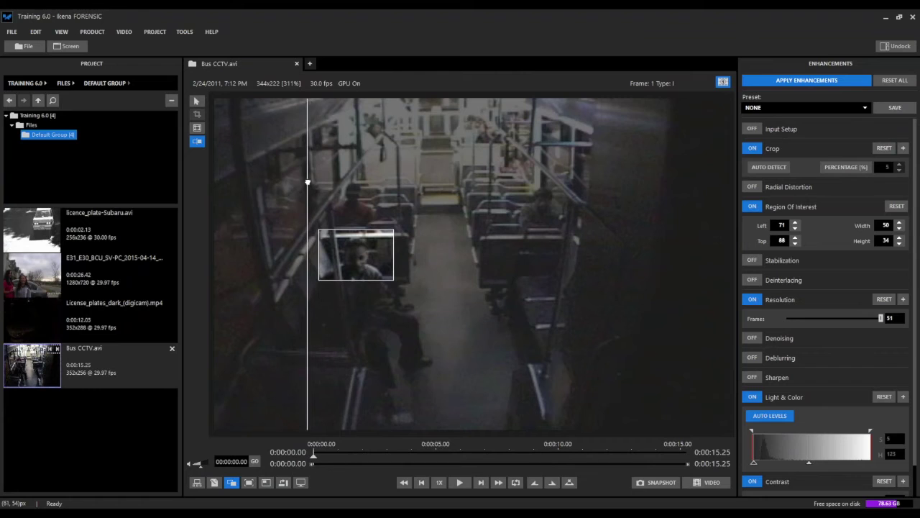
click(196, 102)
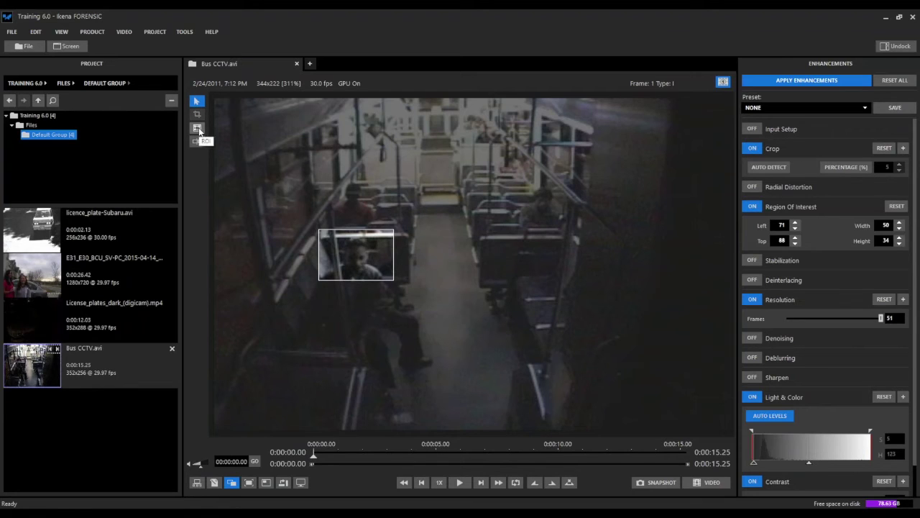
Move the region of interest on the foreground passenger's head to left 75, top 86
click(198, 127)
mouse_move(345, 261)
mouse_down()
mouse_move(348, 229)
mouse_move(356, 262)
mouse_move(347, 262)
mouse_up()
click(199, 101)
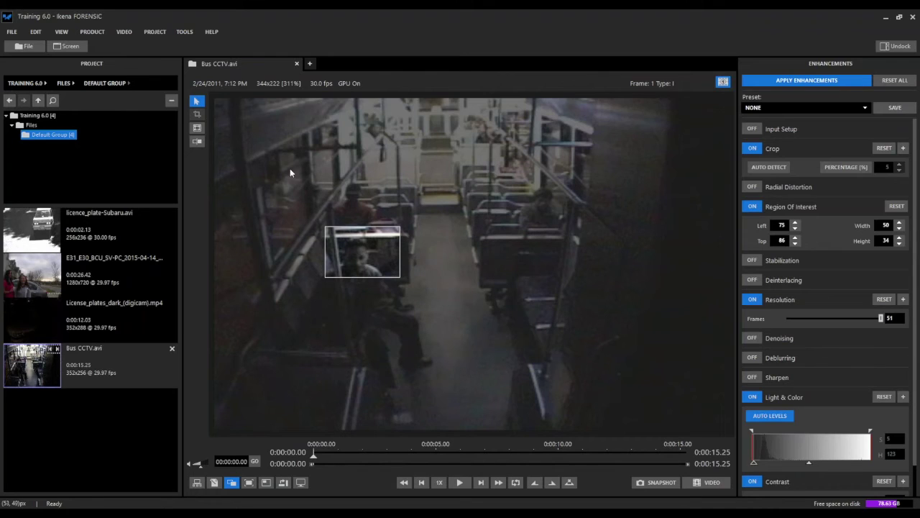
Add the band video from the Forensic Videos folder to the project
click(30, 48)
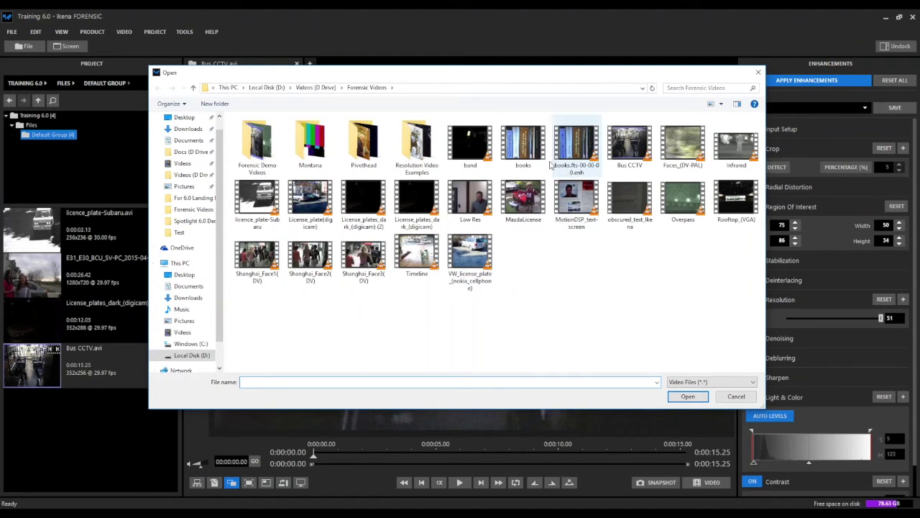
click(481, 152)
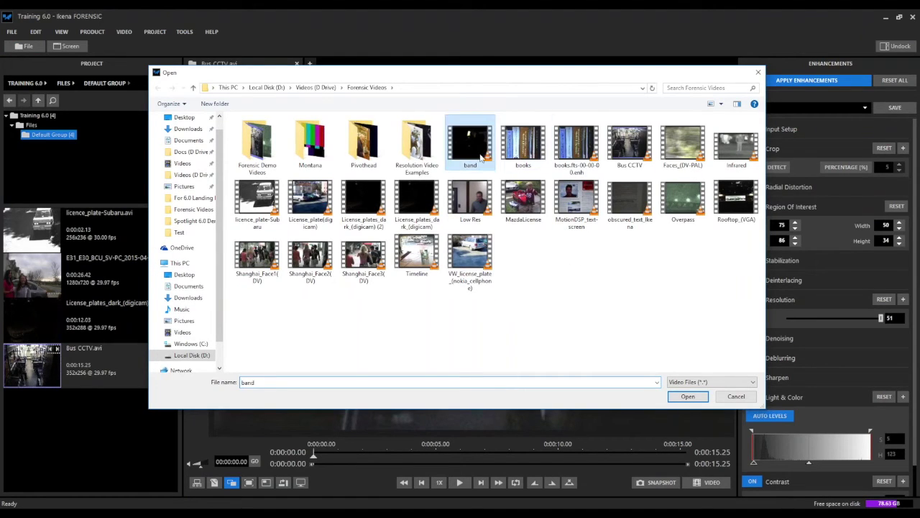
click(684, 396)
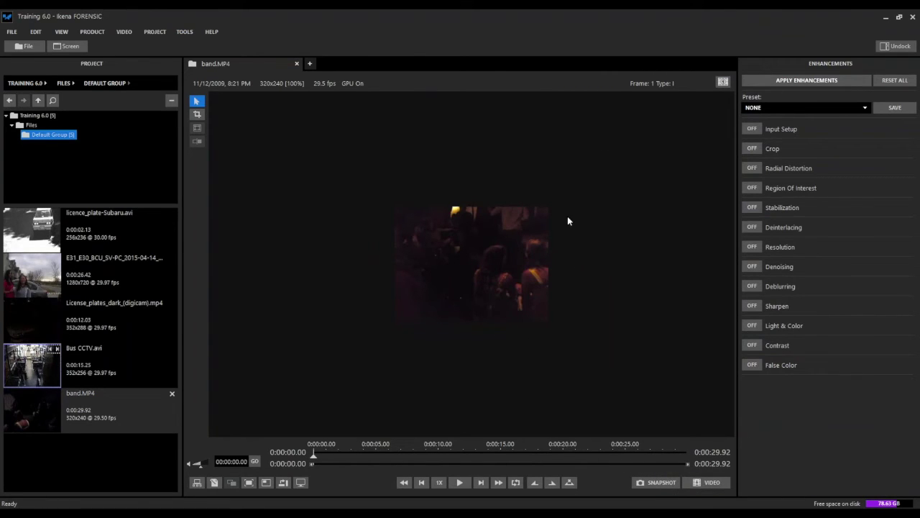
Advance the band video frame by frame from frame 1 to frame 23, examining each frame's number and type
scroll(558, 288, up, 5)
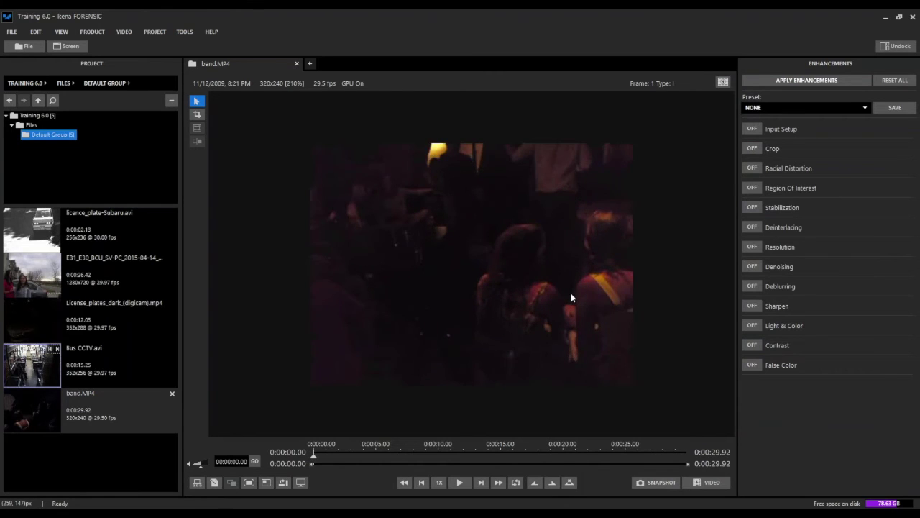
scroll(571, 293, up, 4)
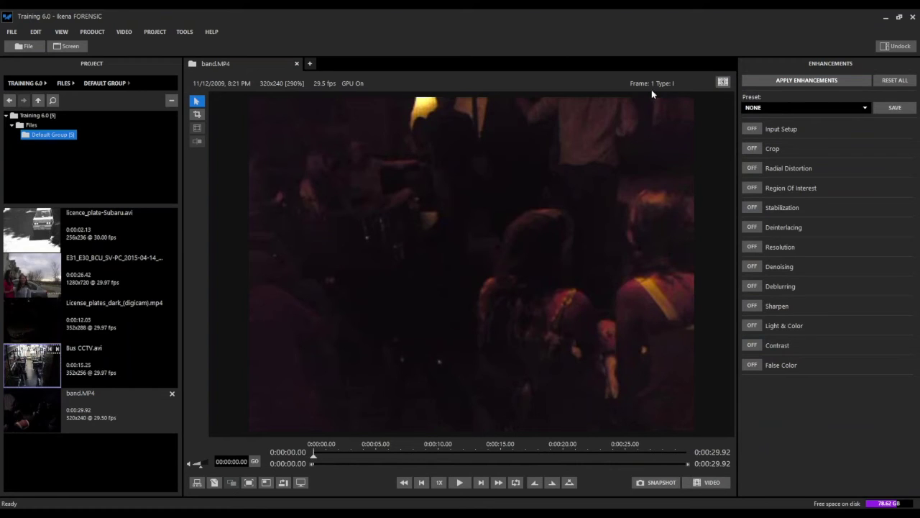
click(481, 482)
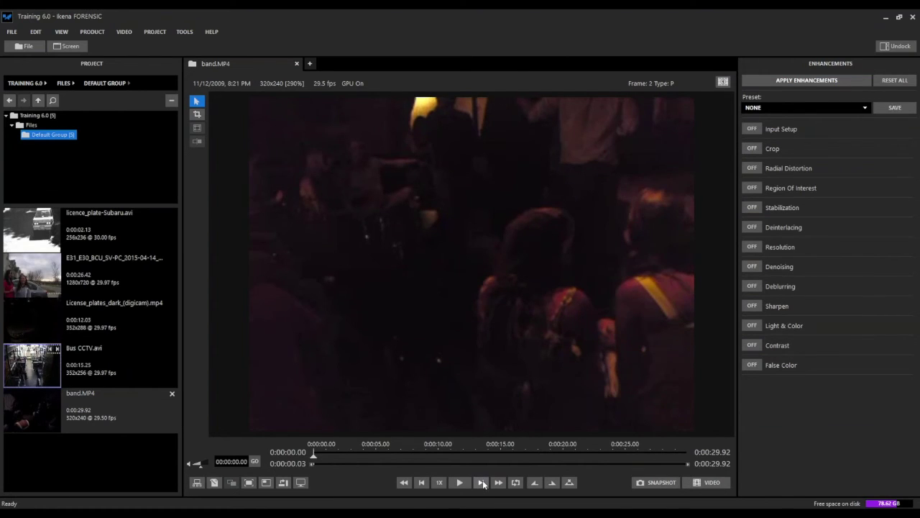
click(481, 483)
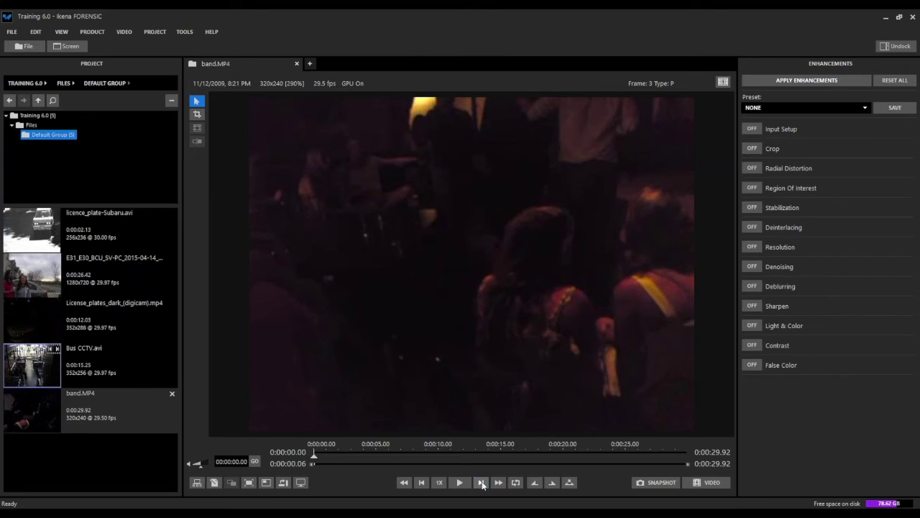
click(481, 483)
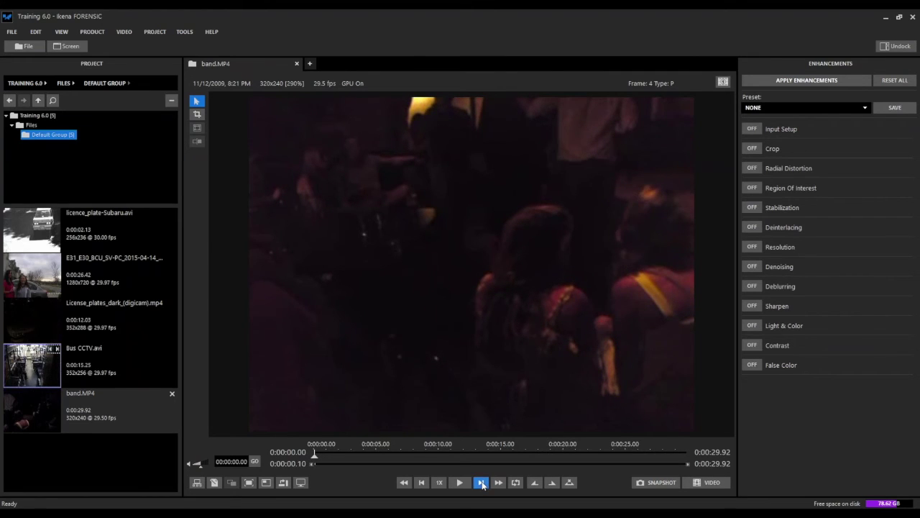
click(481, 482)
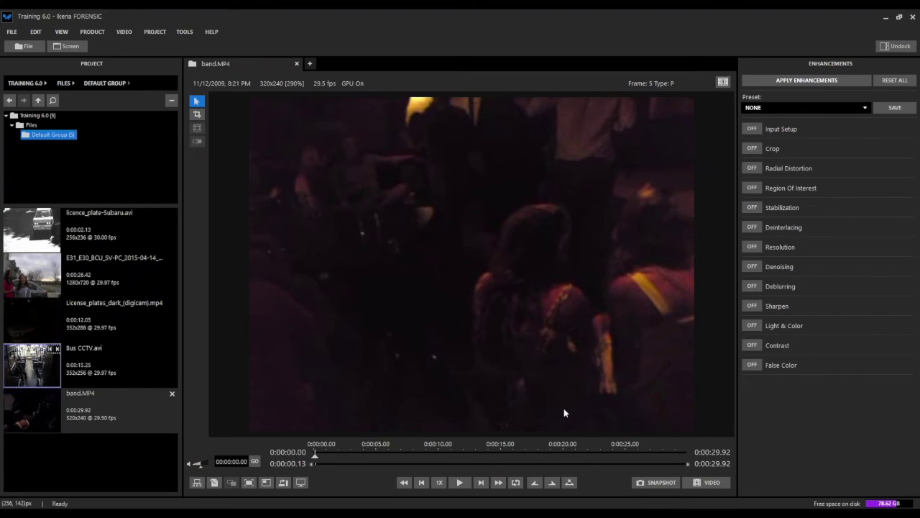
click(481, 482)
click(482, 483)
click(482, 482)
click(482, 482)
click(481, 482)
click(481, 483)
click(482, 482)
click(482, 482)
click(481, 482)
click(482, 482)
click(482, 482)
click(481, 482)
click(482, 482)
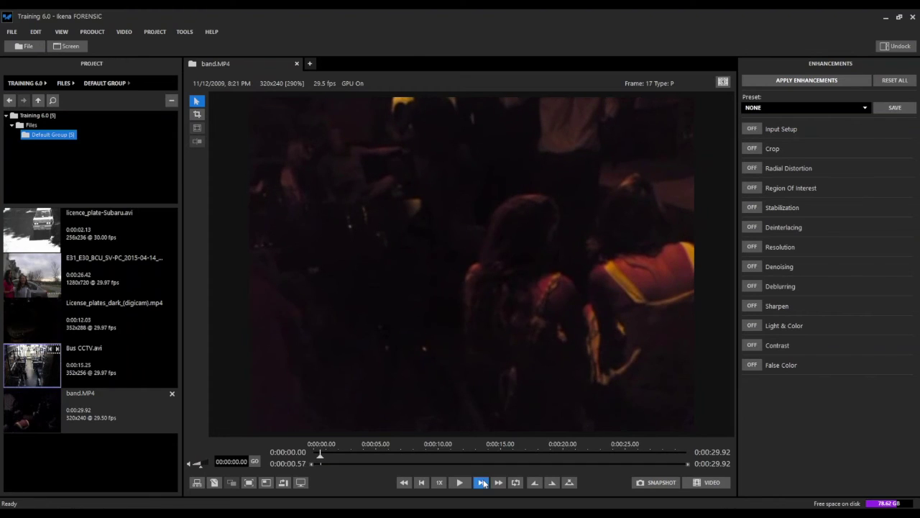
click(482, 483)
click(481, 482)
click(481, 482)
click(481, 483)
click(482, 483)
click(482, 482)
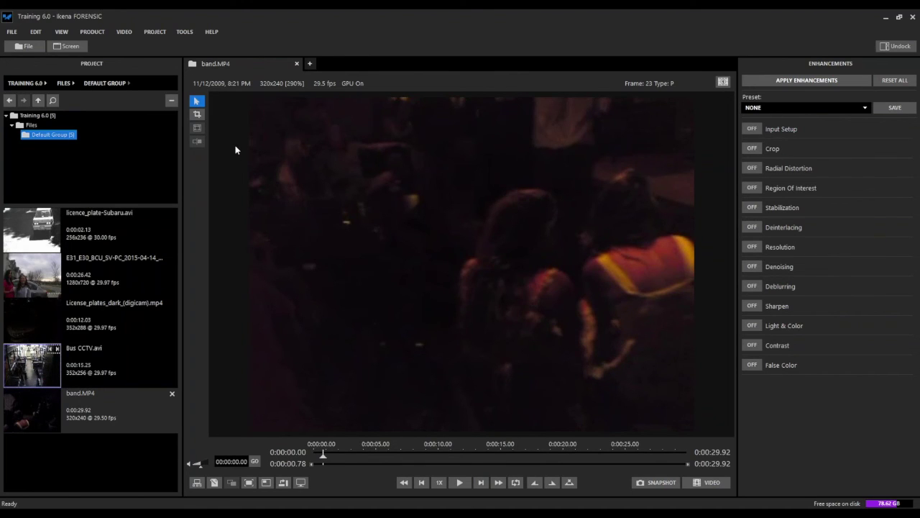
click(185, 31)
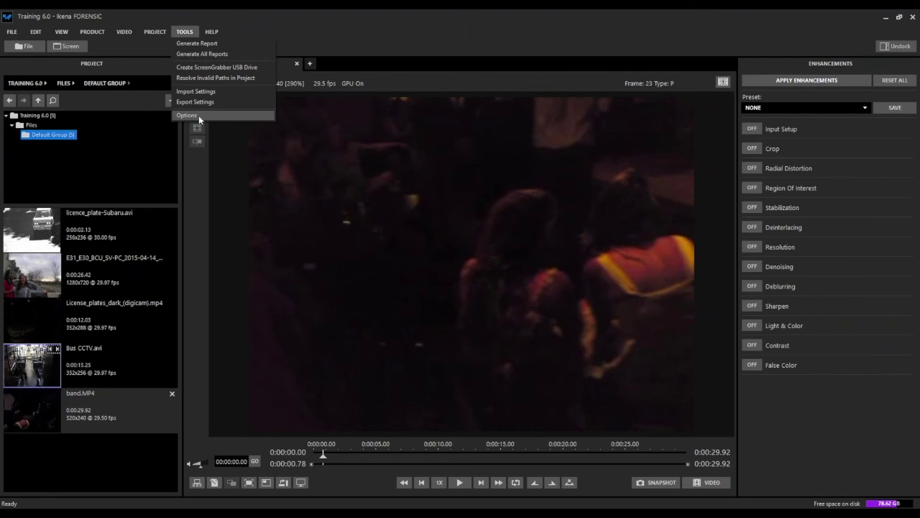
click(223, 198)
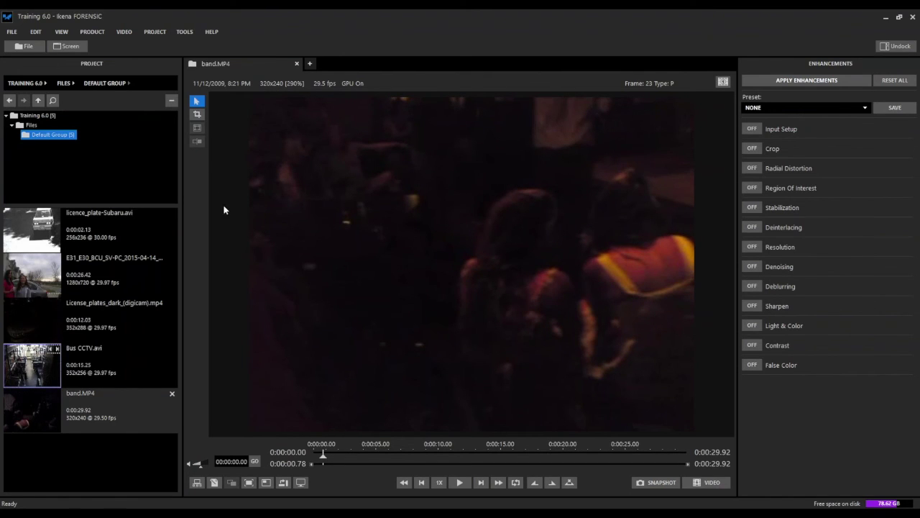
Import all FPS_Test images, from 00-00-00 to 00-03-88, from the Sequence of JPEGs folder, concatenated into a single file
click(28, 49)
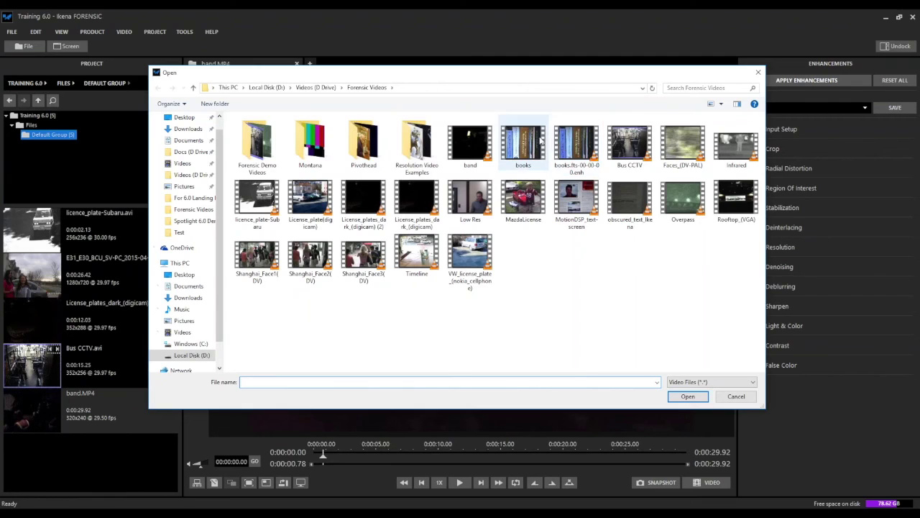
click(352, 92)
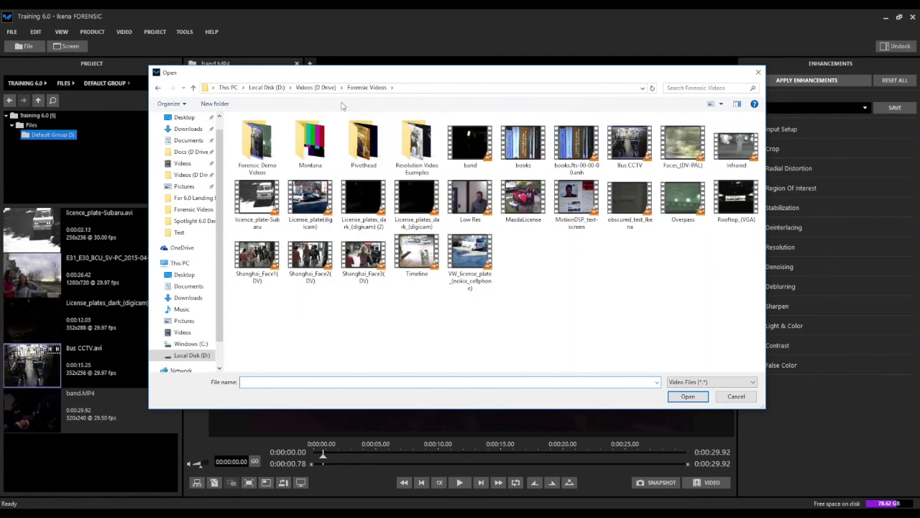
key(alt+Left)
click(272, 132)
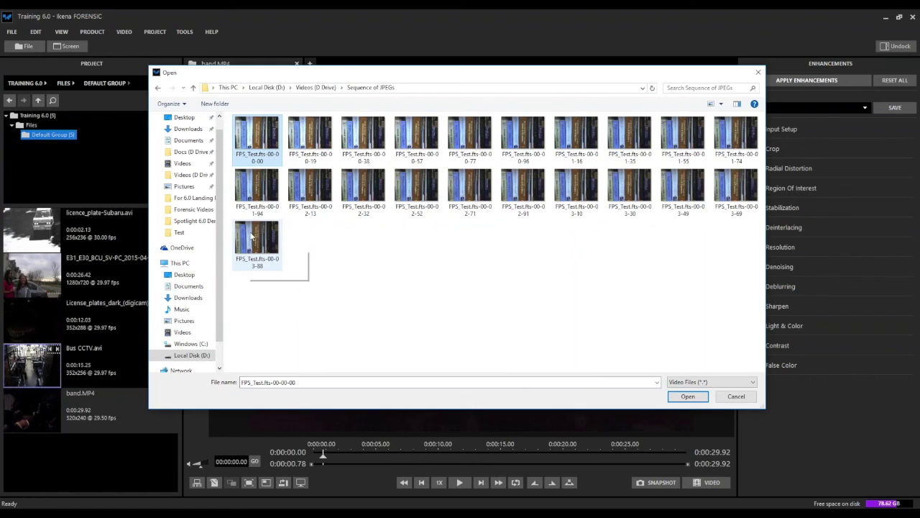
shift+click(247, 247)
click(687, 396)
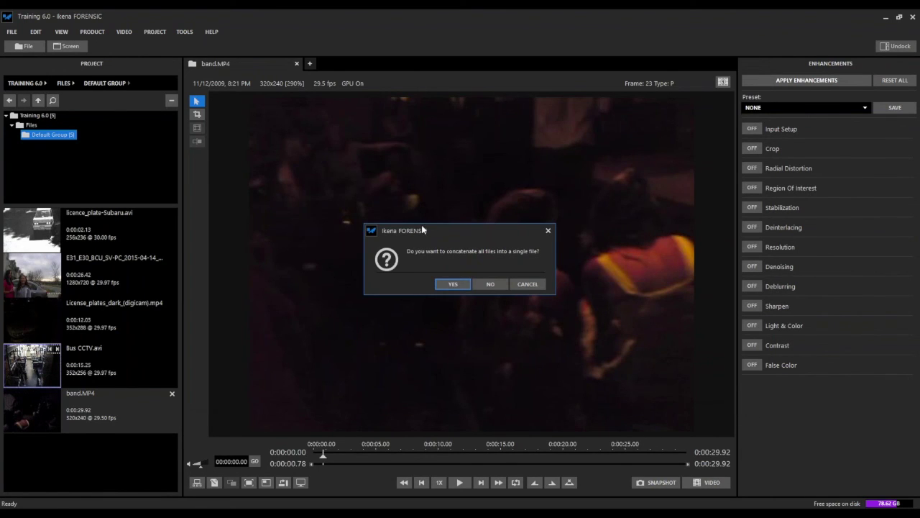
click(452, 284)
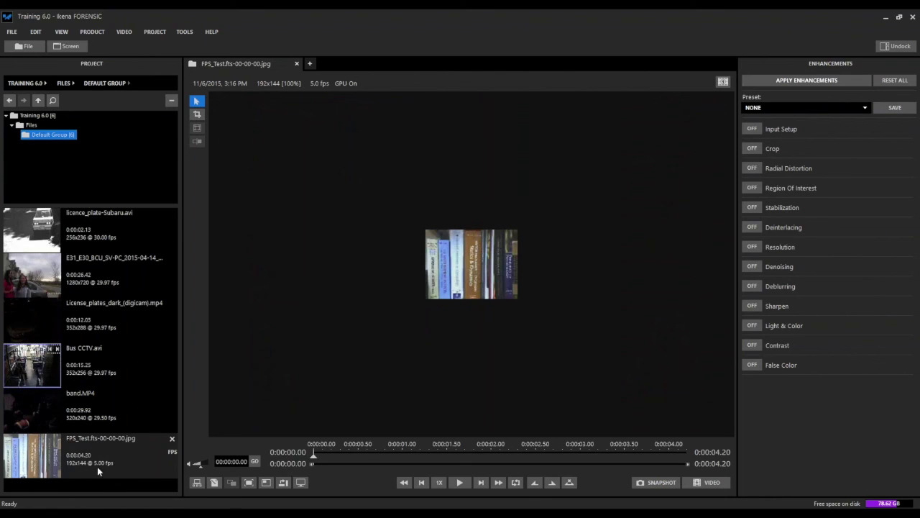
Set the imported JPEG sequence's frame rate to 10 fps and play it
click(173, 453)
click(210, 470)
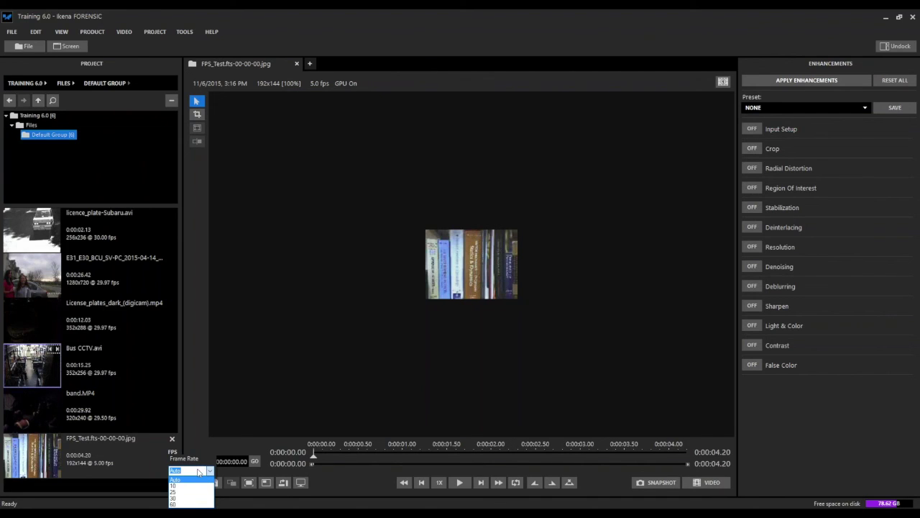
text(10)
key(Return)
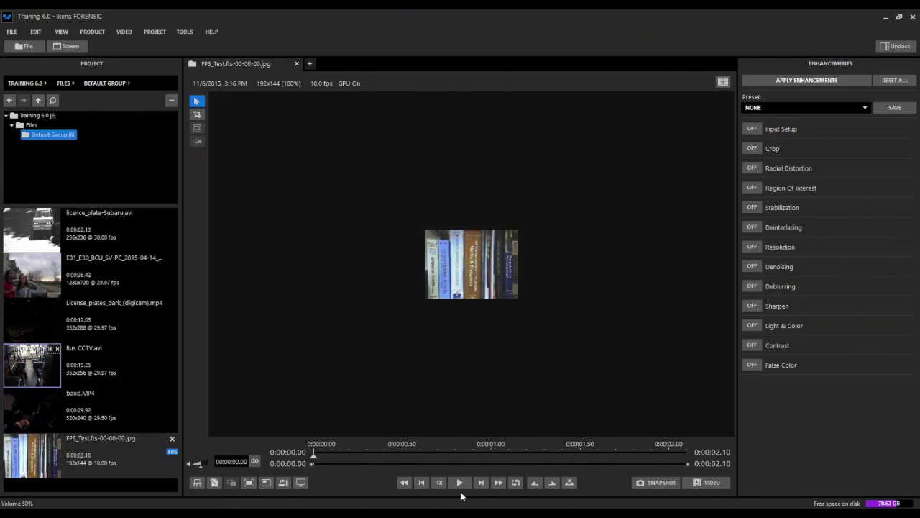
scroll(379, 427, up, 7)
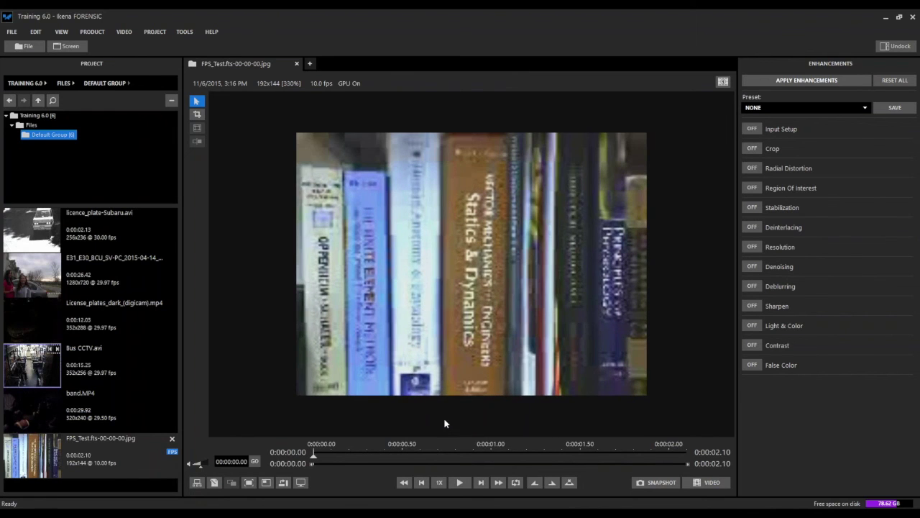
click(460, 483)
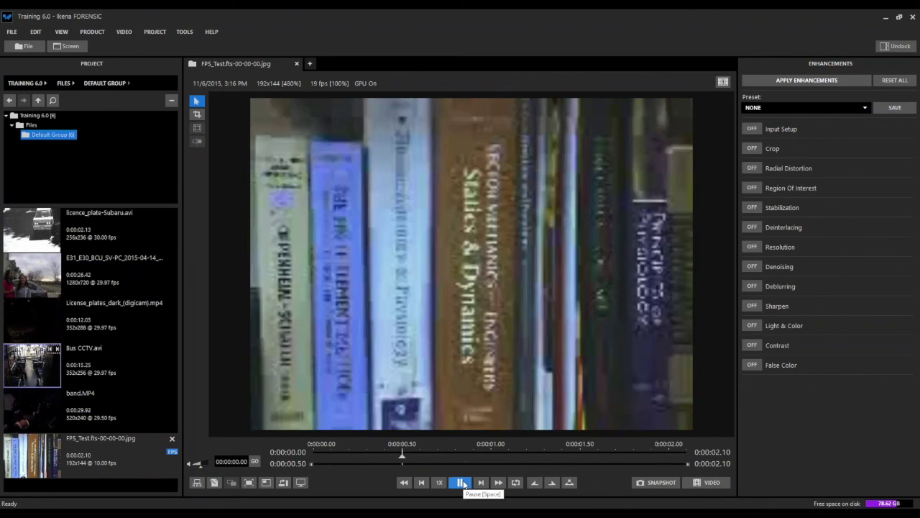